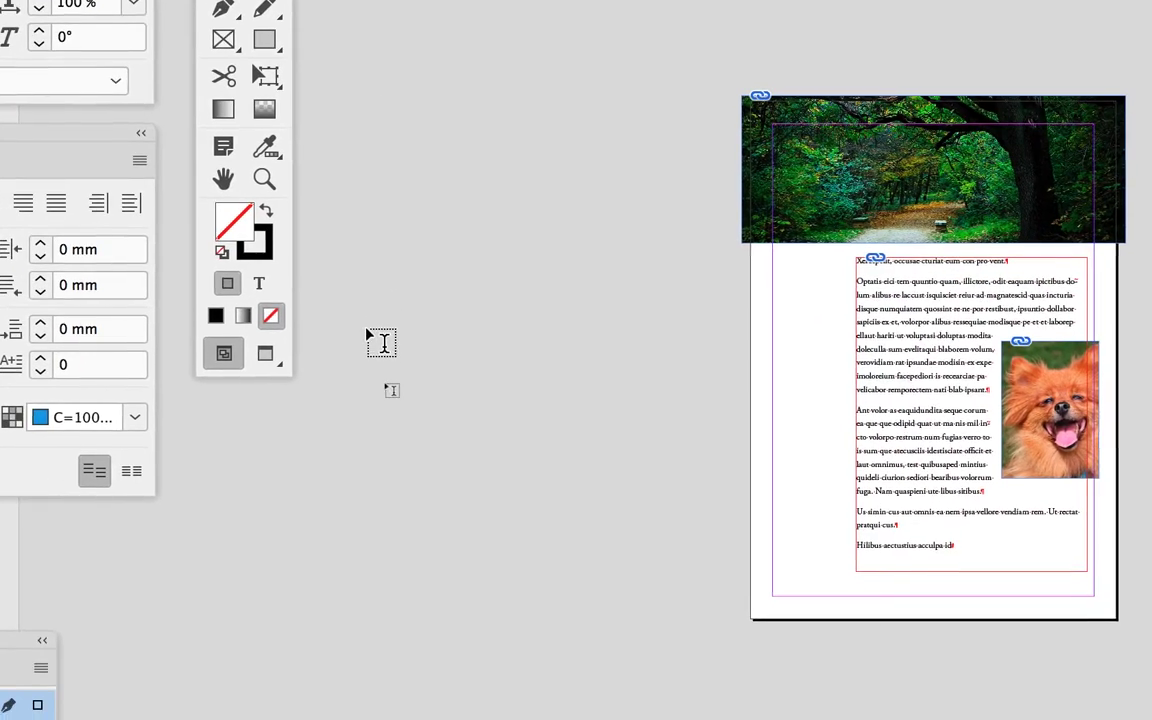
Draw a text frame about 150 mm wide and 27 mm high on the pasteboard beside the page.
left_click_drag(551, 576, 565, 577)
left_click_drag(402, 336, 452, 342)
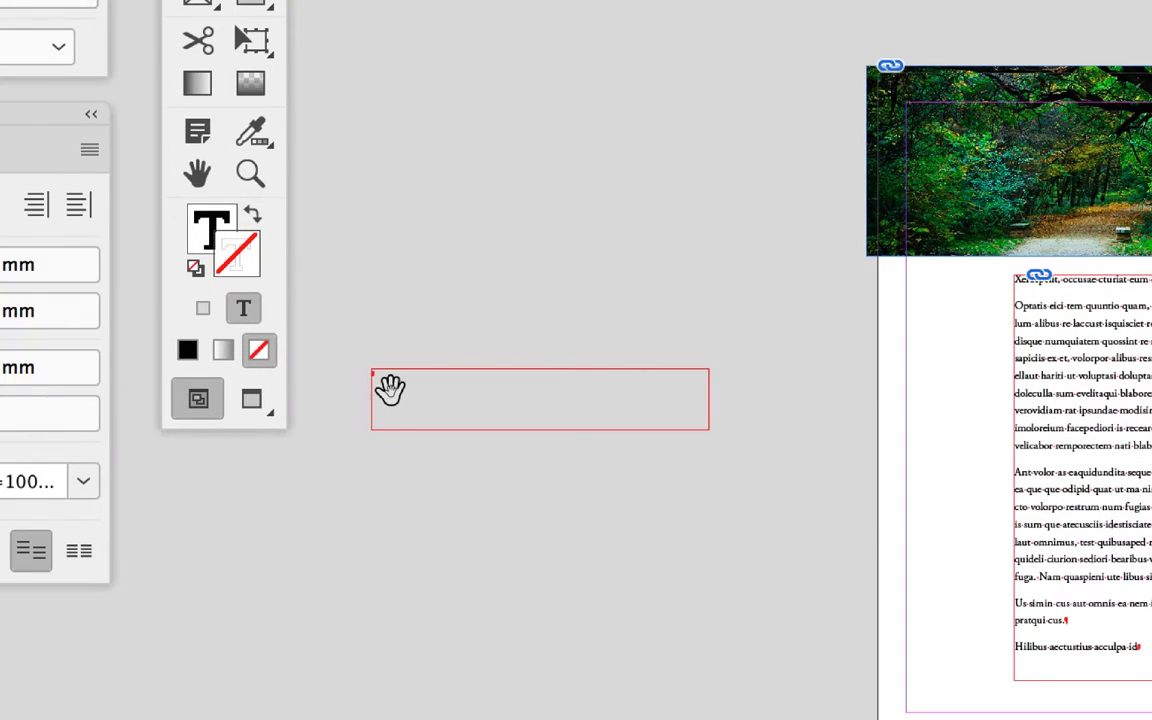
key("super+equal")
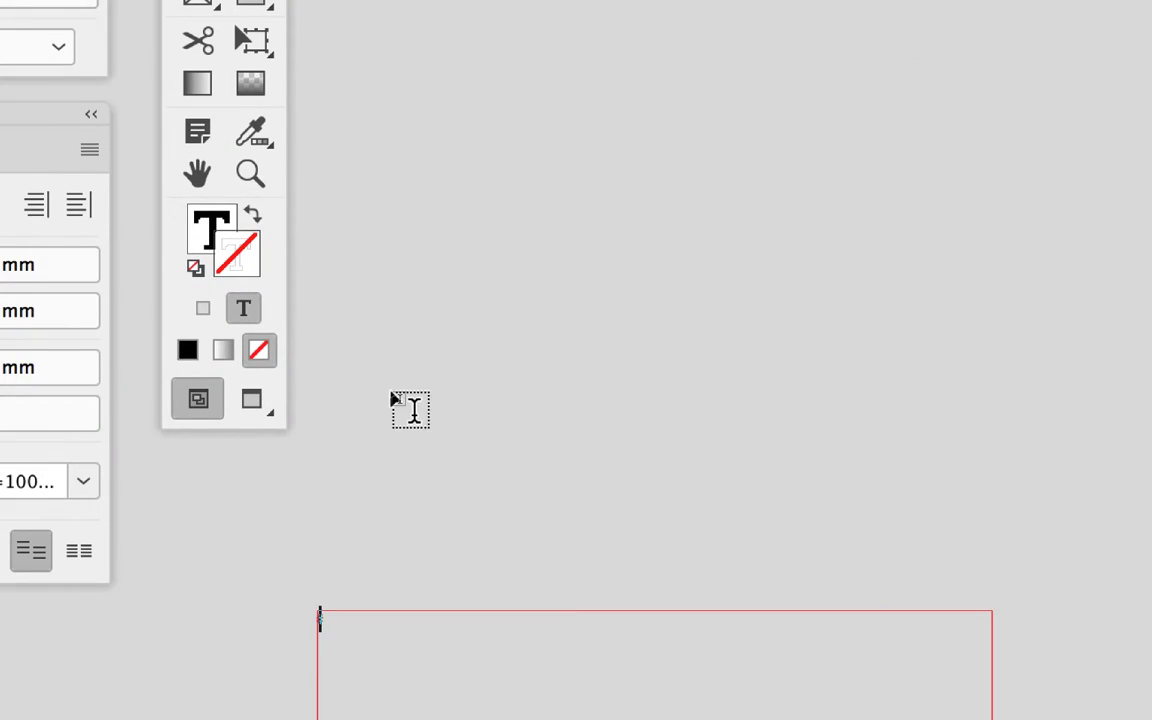
scroll(387, 391, "up", 3)
scroll(390, 392, "down", 5)
key("super+minus")
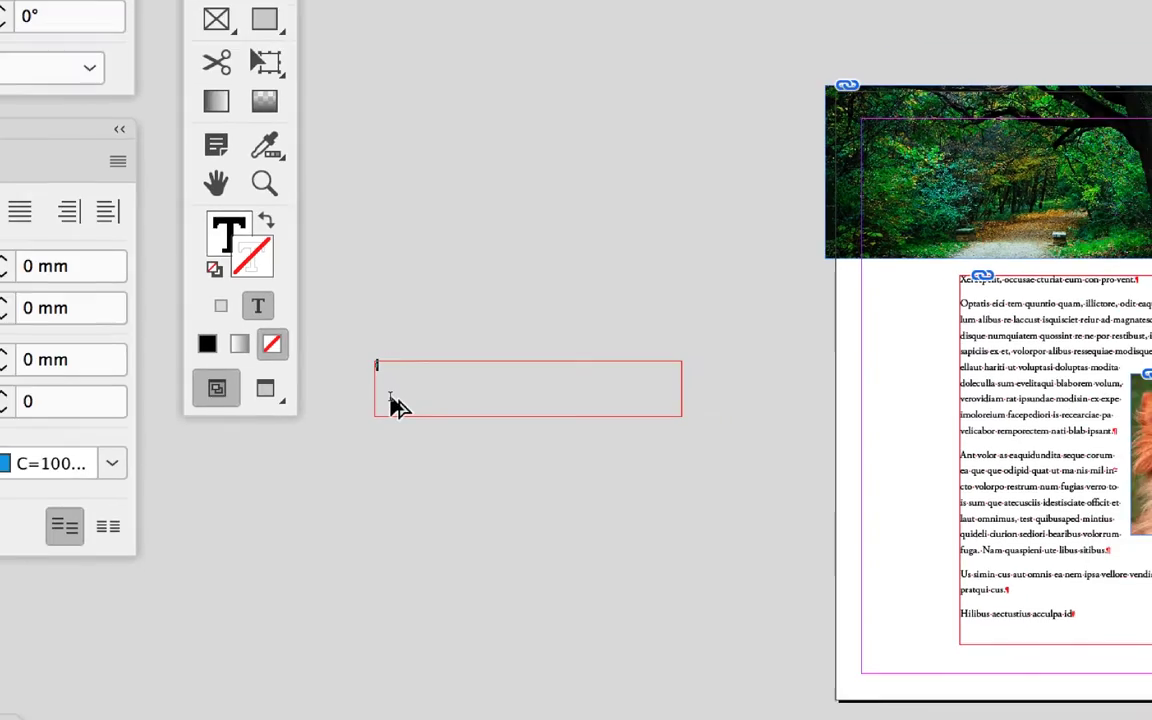
key("super+equal")
key("super+equal")
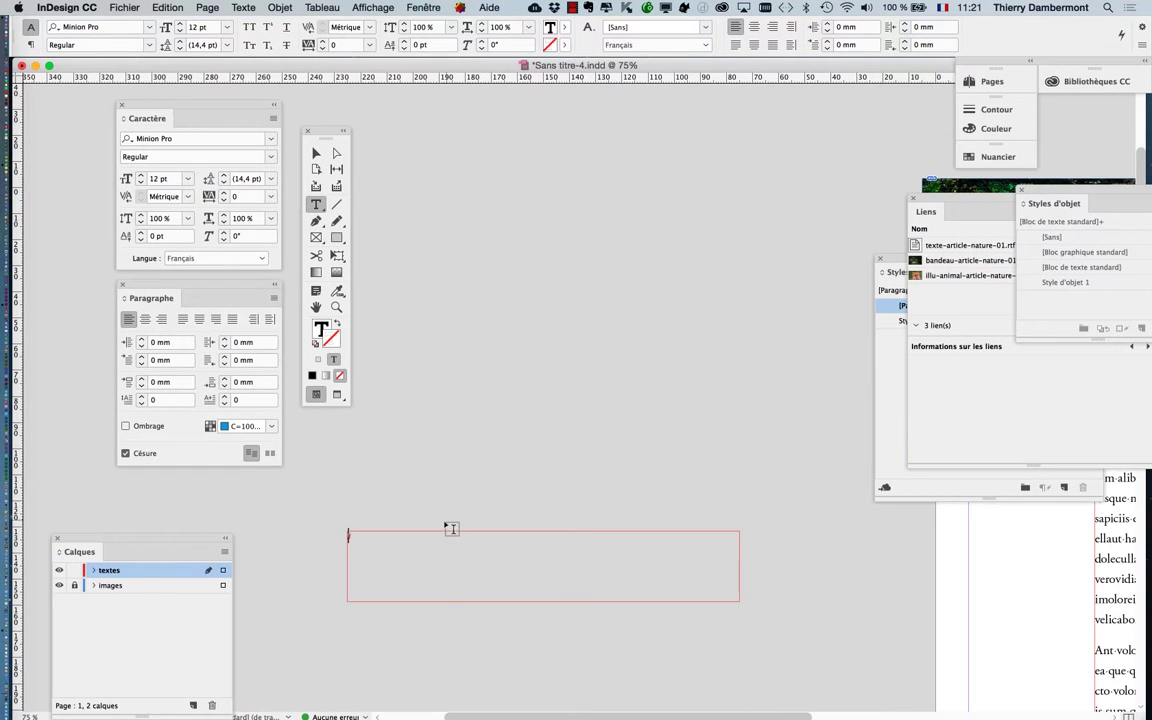
left_click(385, 547)
left_click_drag(387, 550, 395, 557)
scroll(395, 557, "up", 1)
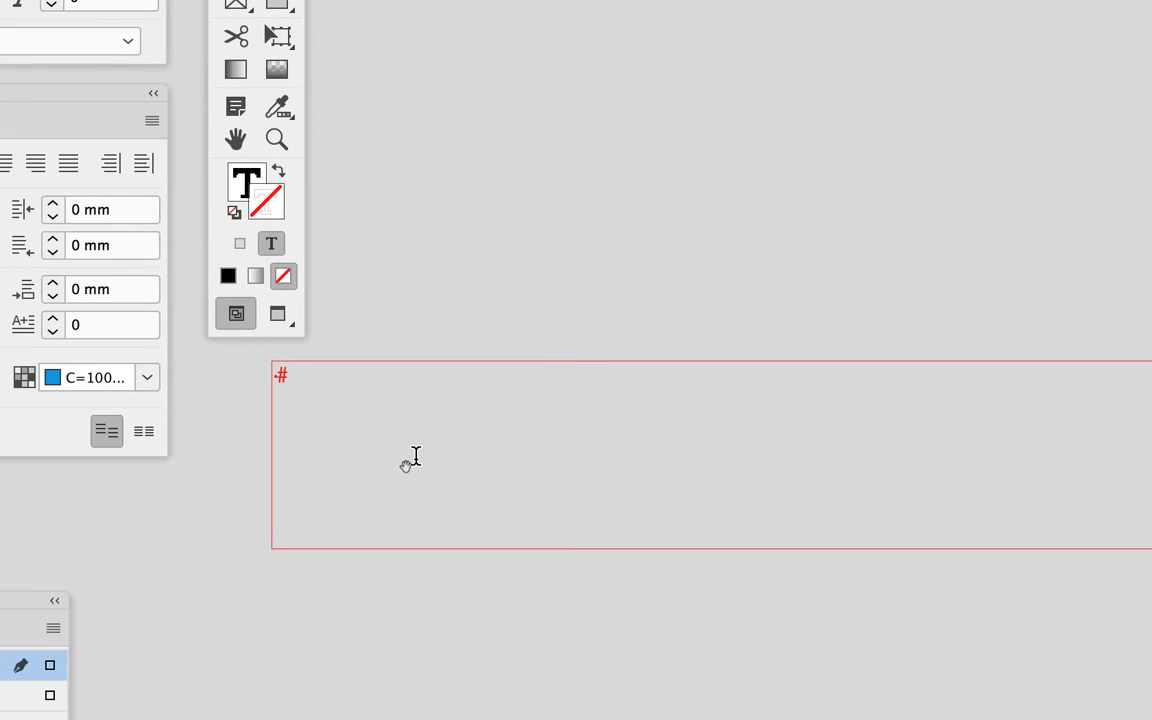
key("alt")
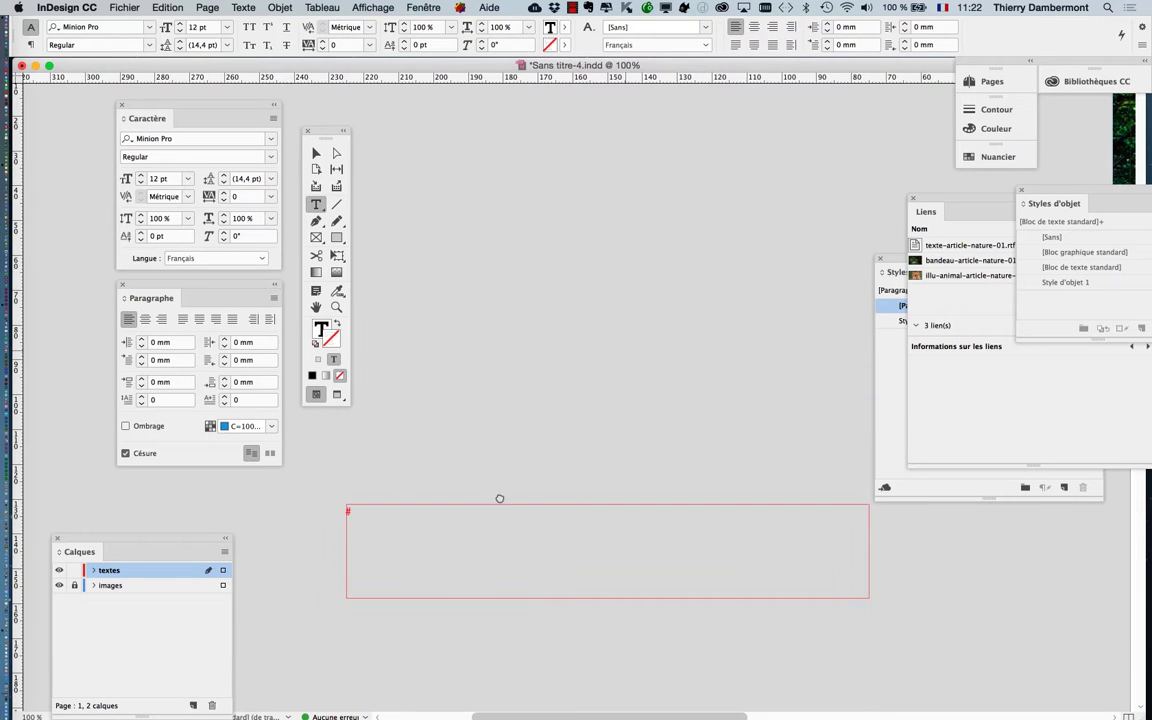
scroll(499, 496, "down", 6)
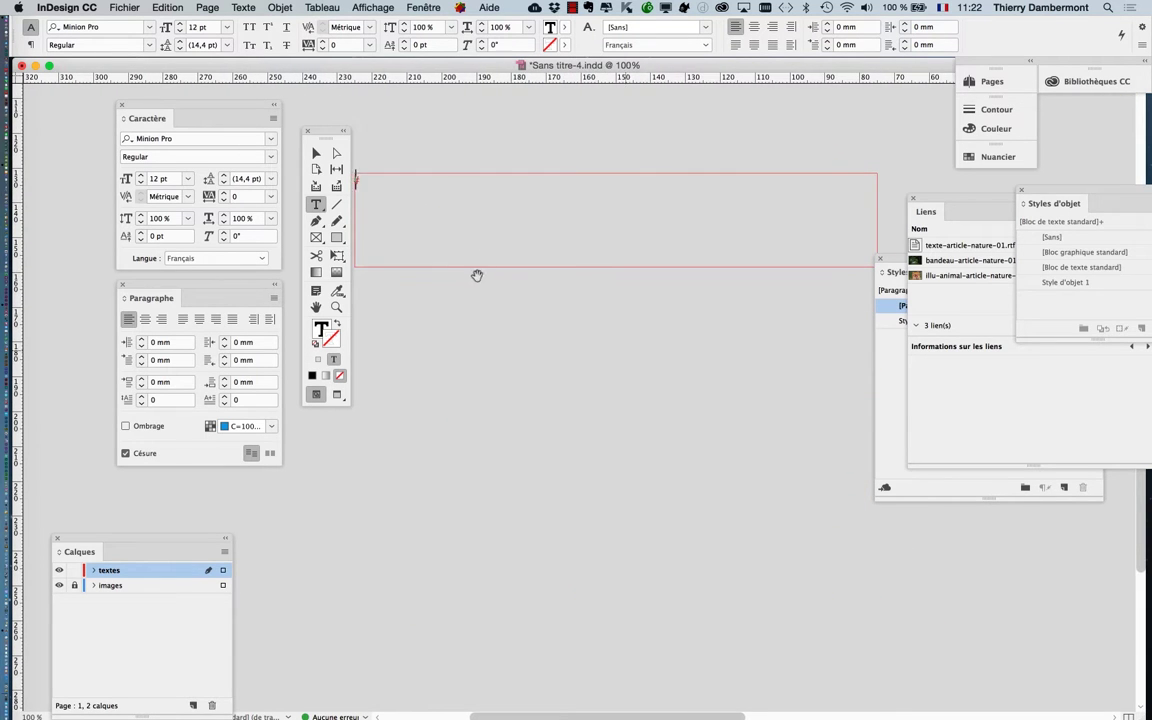
scroll(463, 285, "up", 8)
scroll(398, 575, "down", 1)
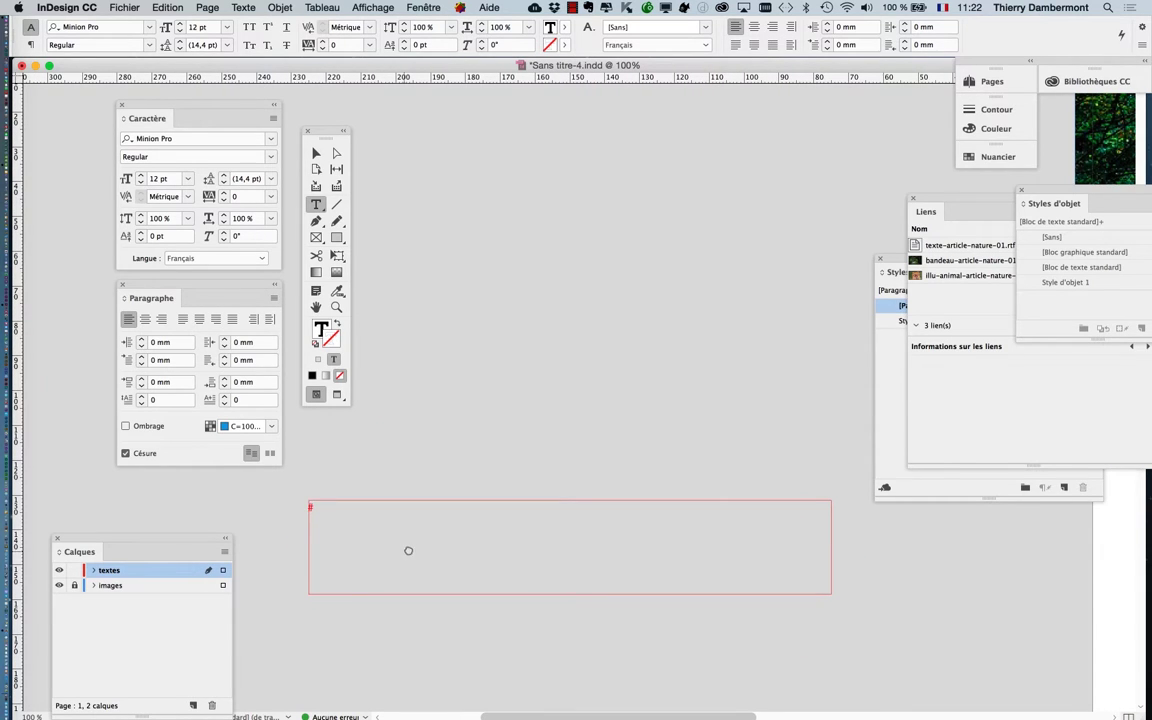
scroll(409, 548, "down", 4)
scroll(463, 363, "up", 2)
scroll(415, 502, "up", 2)
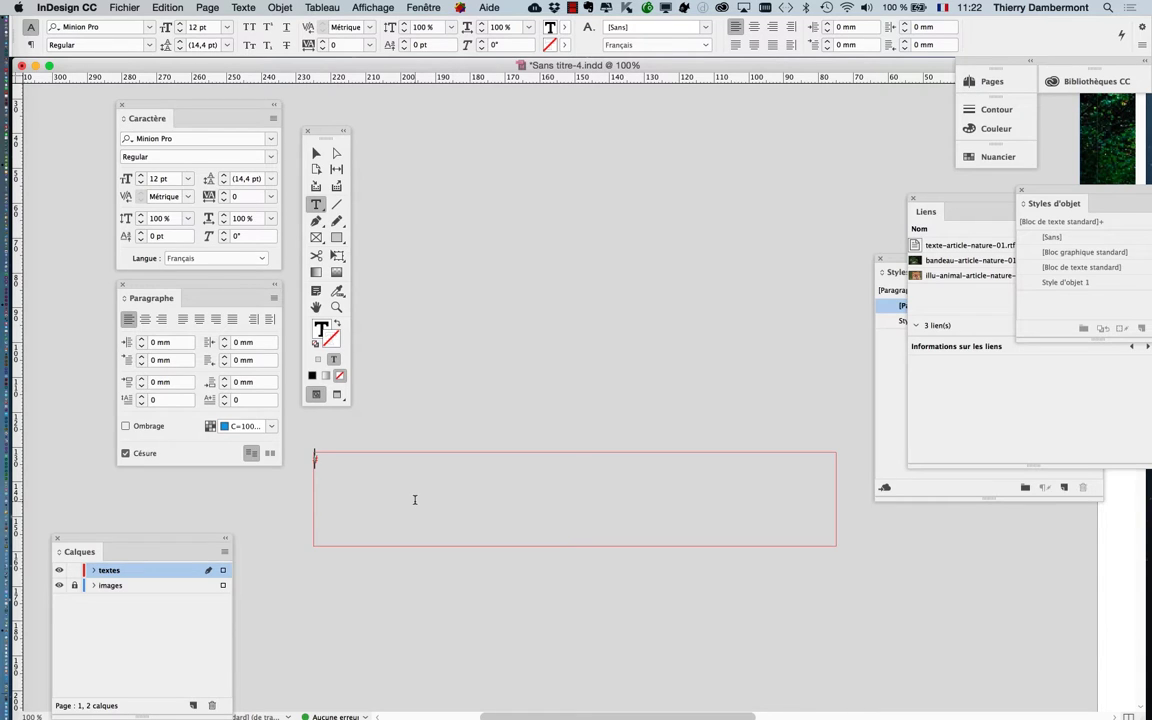
Enter the text "animaux" in the new frame and select the frame as an object.
left_click(408, 498)
key("Escape")
left_click(316, 463)
type("animaux")
scroll(643, 303, "down", 1, "alt")
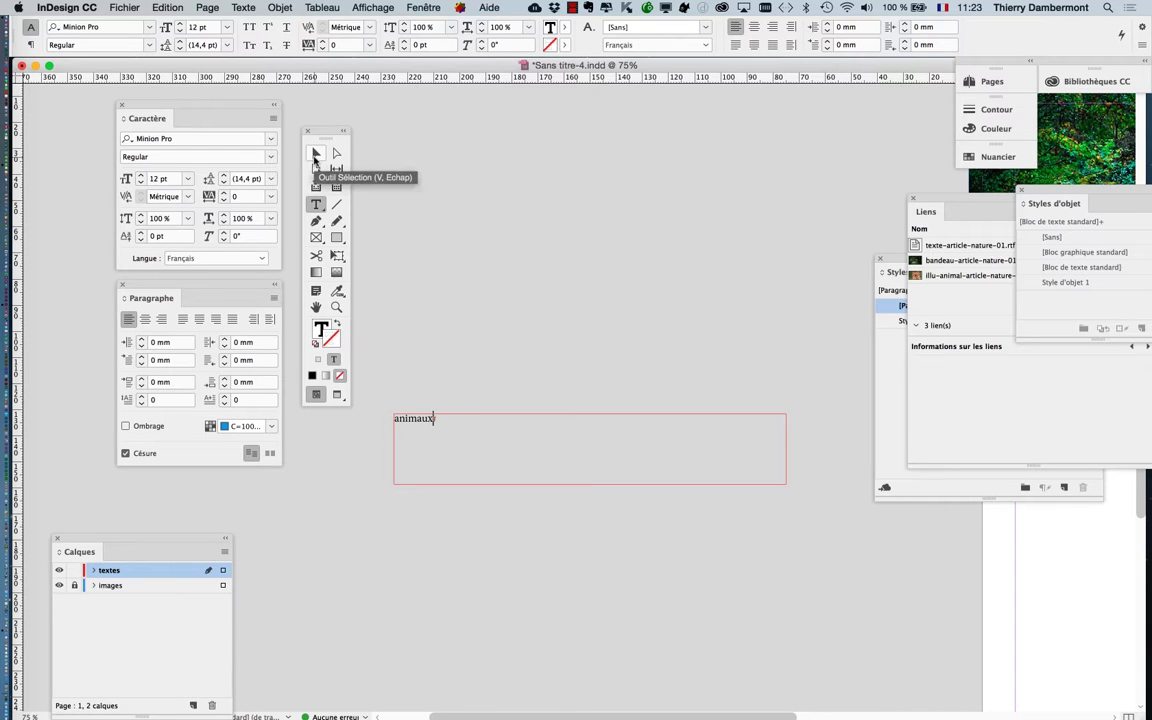
left_click(315, 158)
key("super+minus")
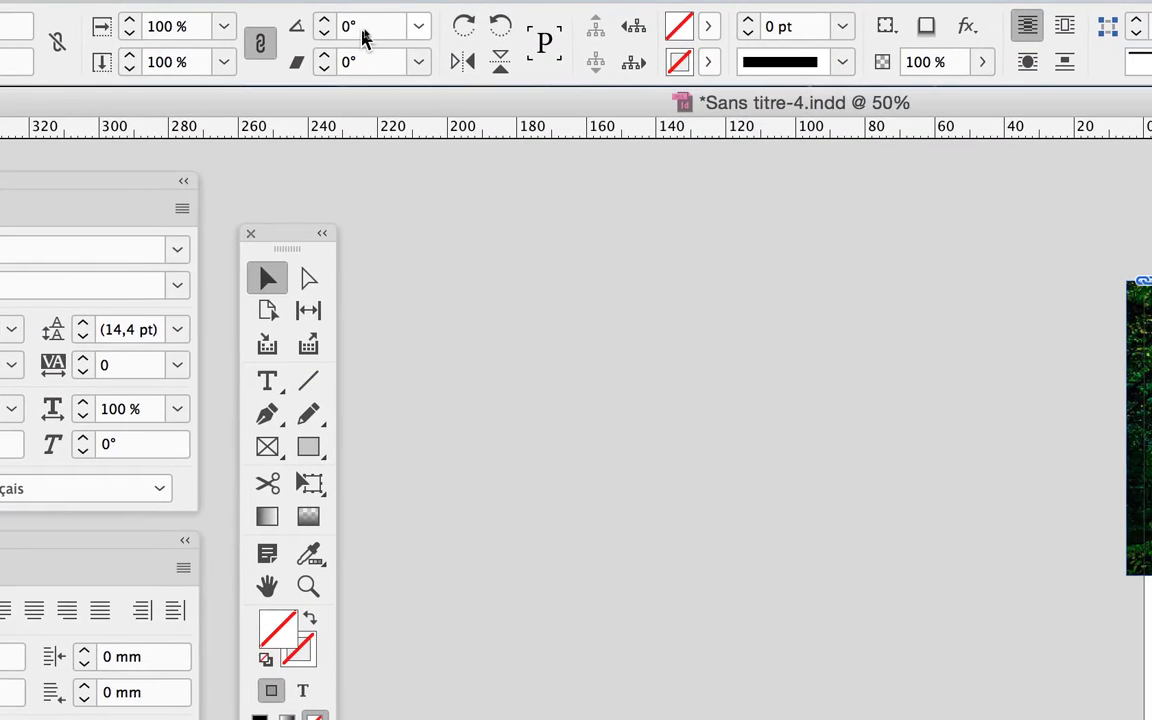
left_click(372, 28)
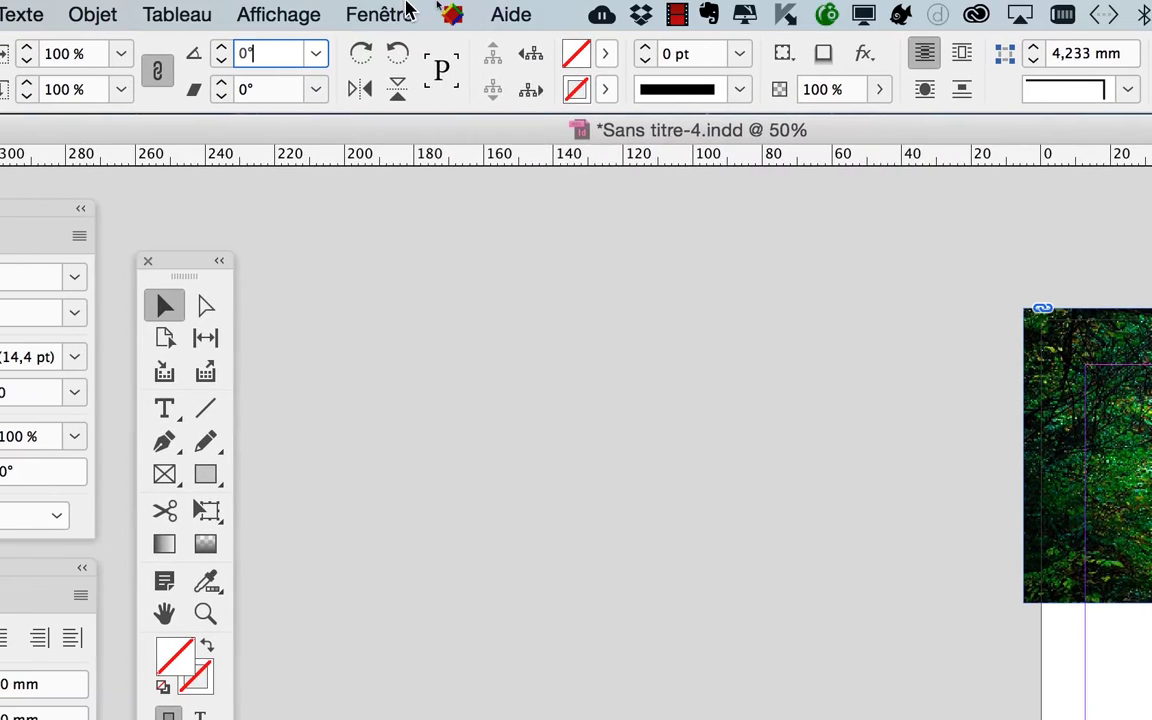
left_click(315, 14)
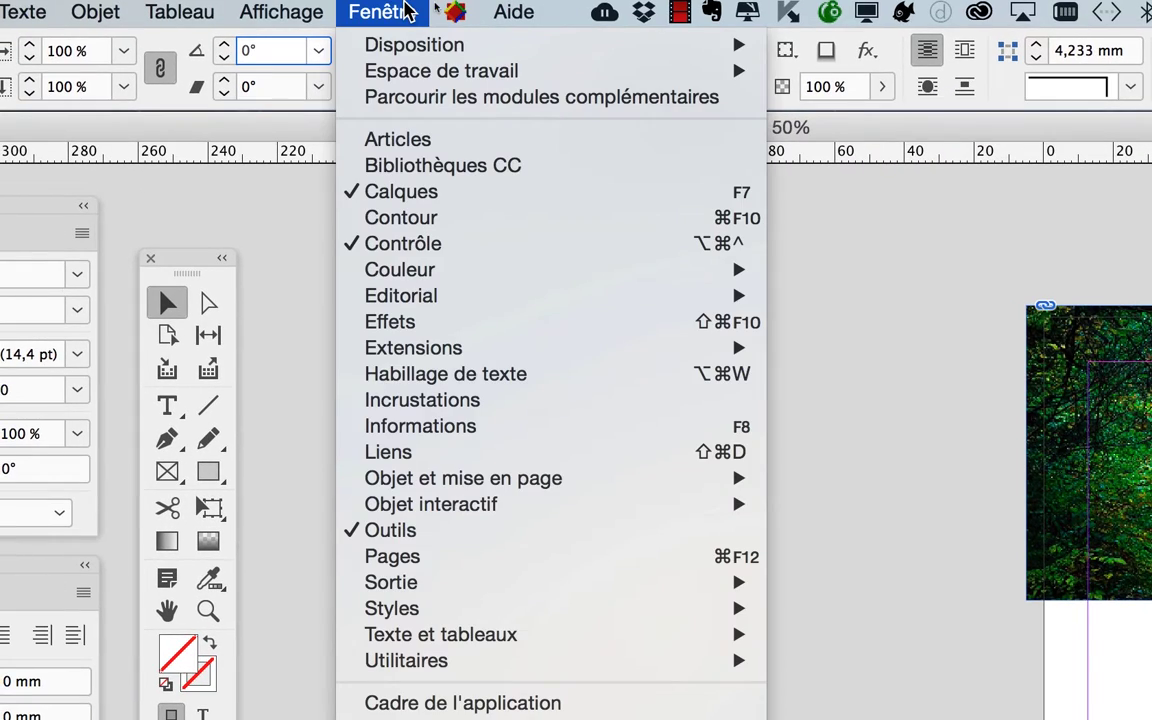
left_click(405, 12)
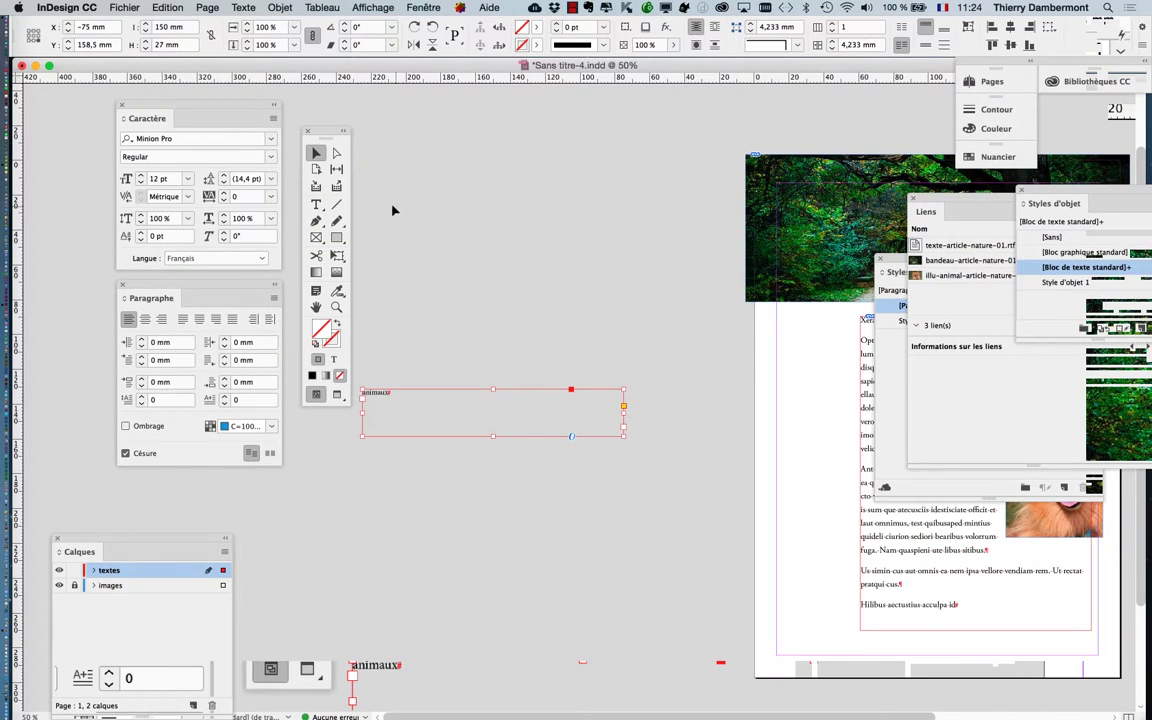
Hide and redisplay all panels several times to view the layout unobstructed.
key("Tab")
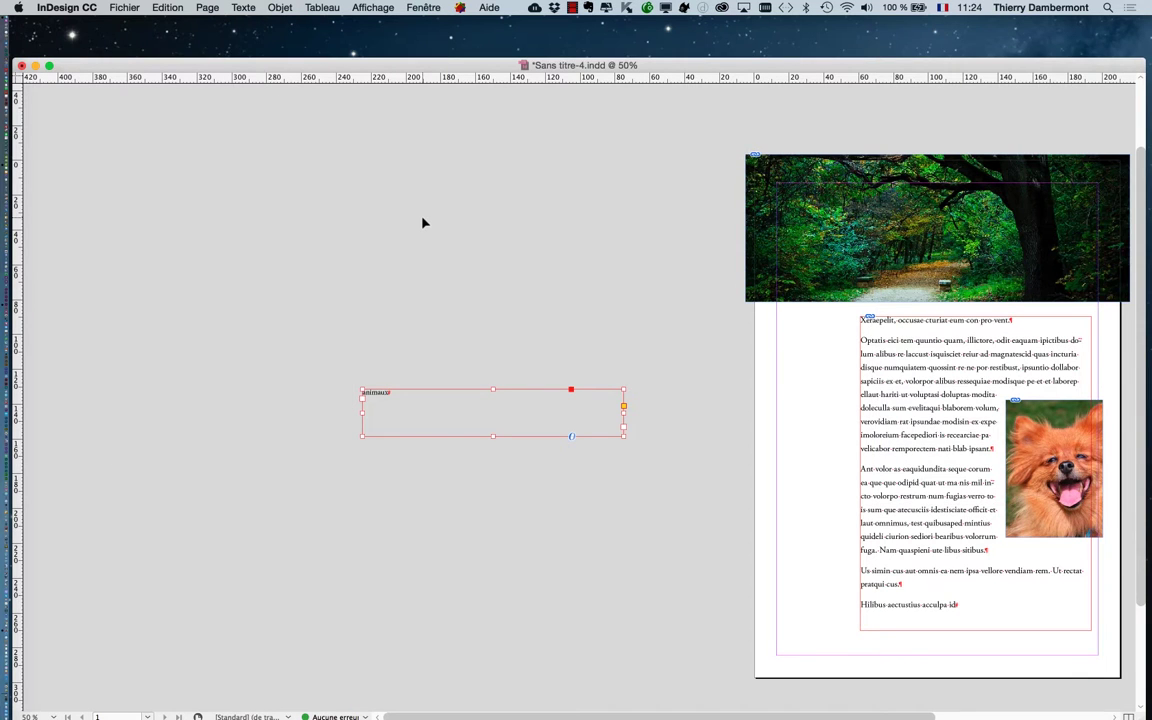
key("Tab")
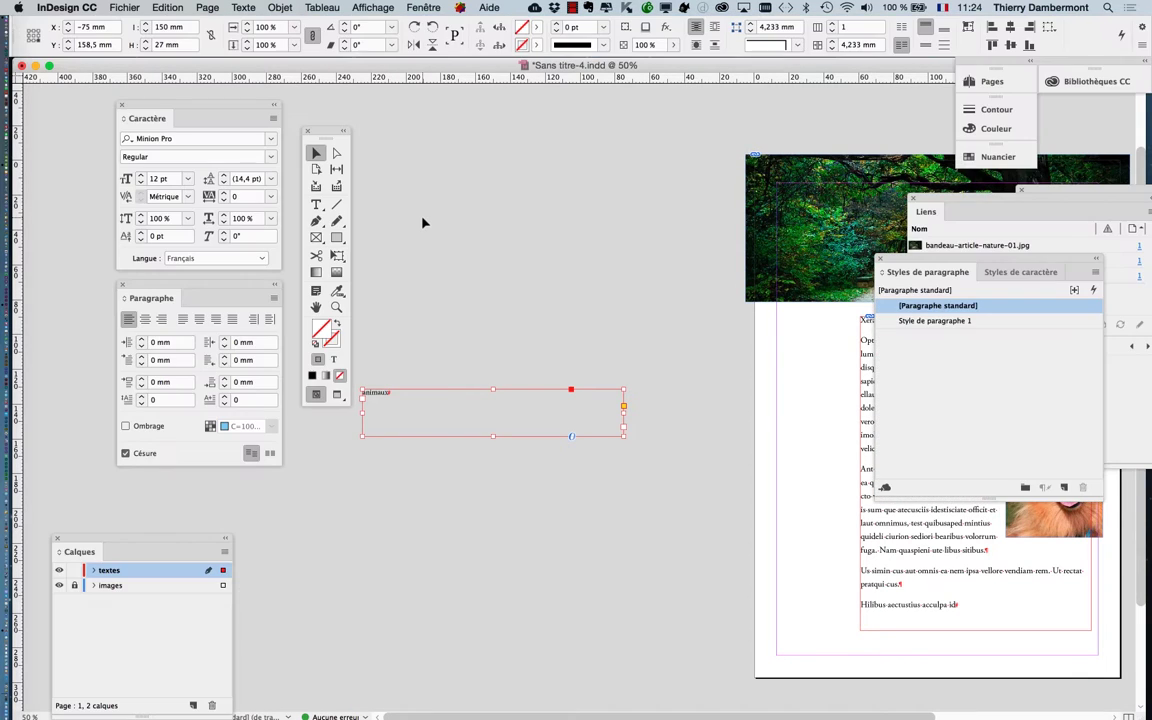
key("Tab")
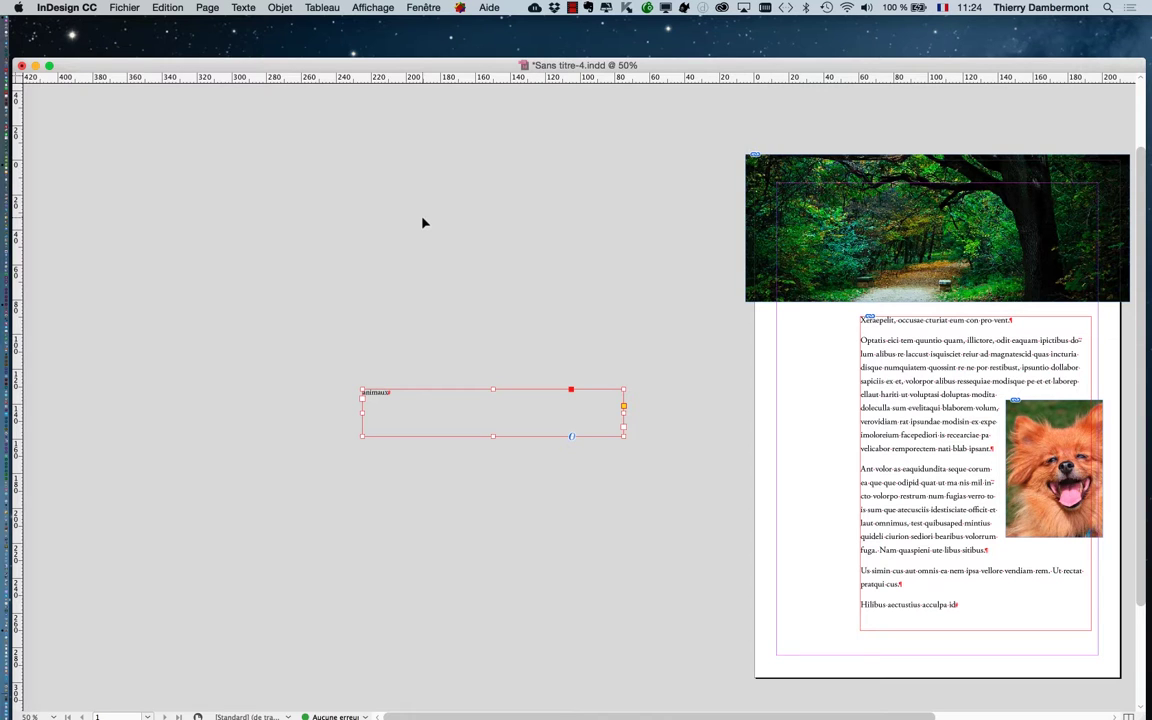
key("Tab")
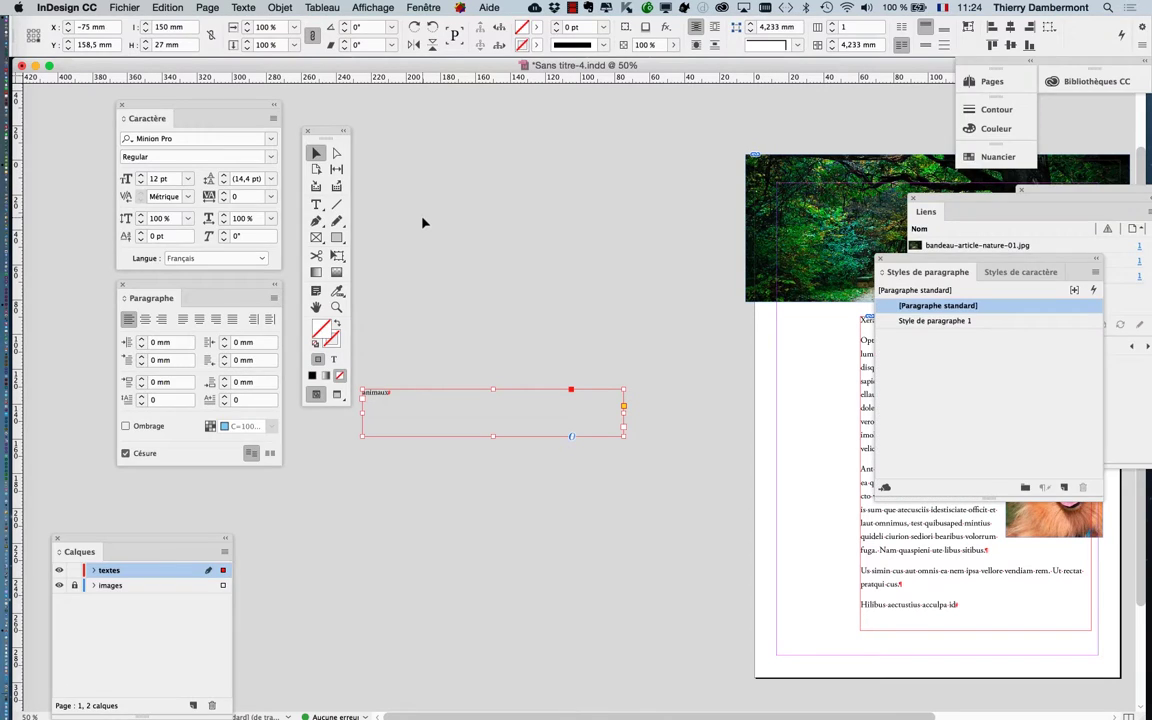
key("Tab")
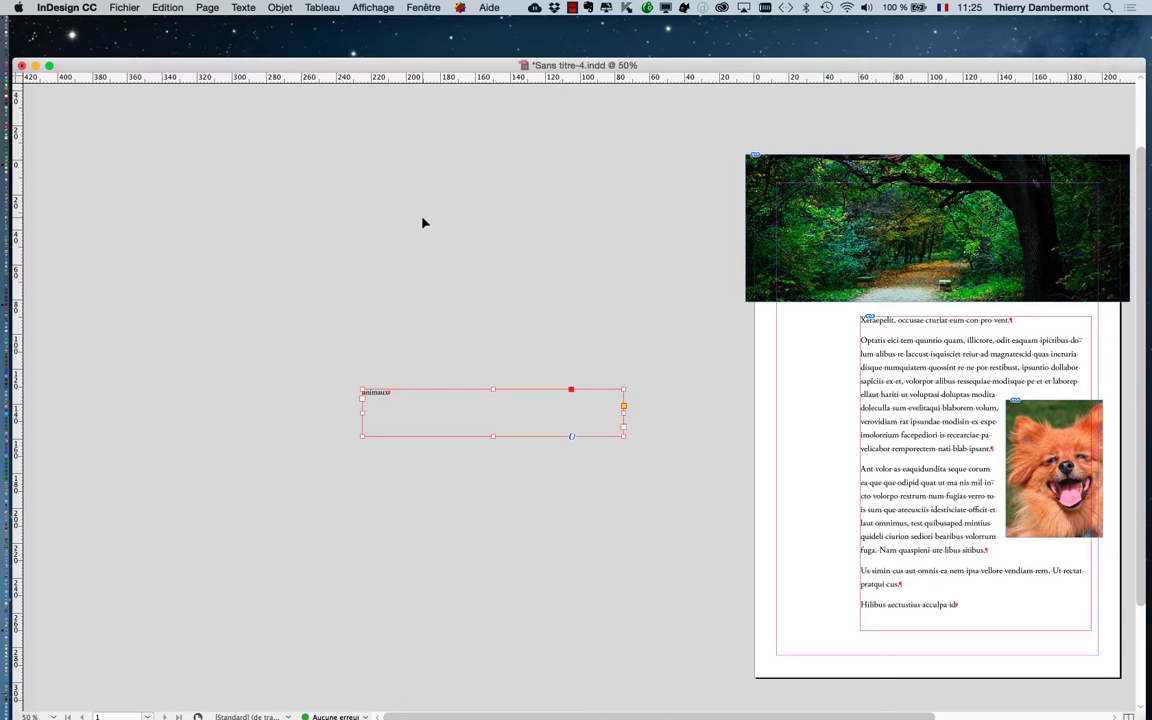
key("Tab")
key("Tab")
key("Tab")
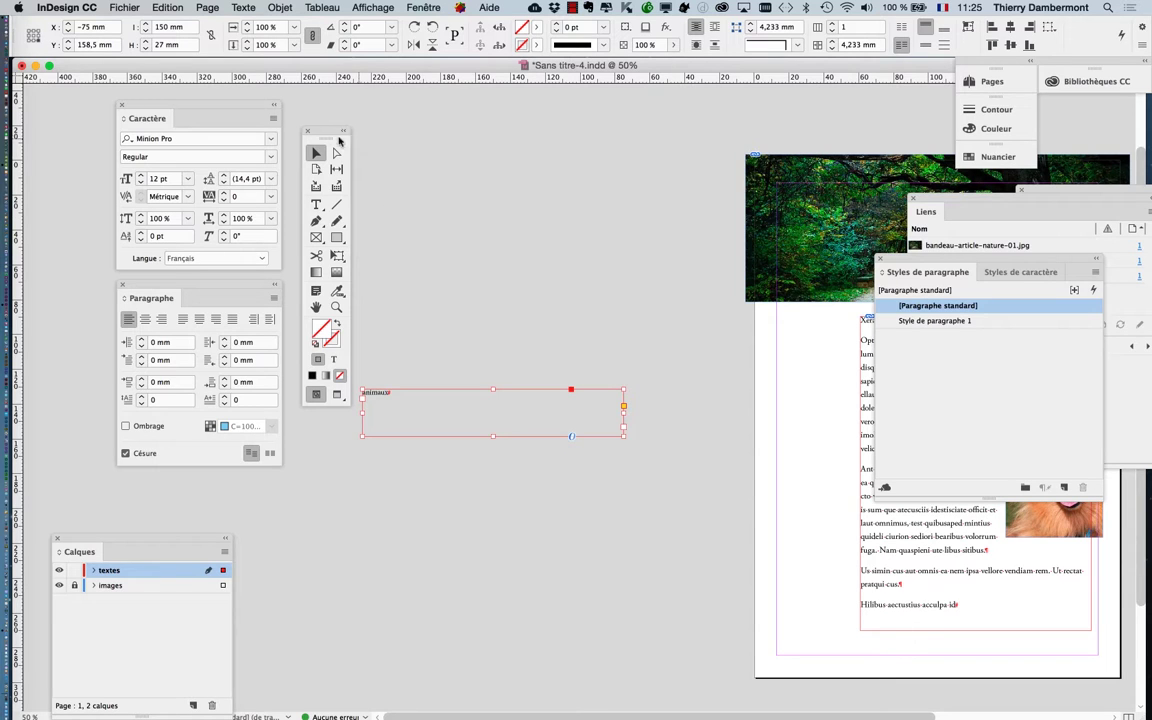
Move the Character and Paragraph panels away from the toolbox to free space beside it.
left_click_drag(234, 105, 184, 100)
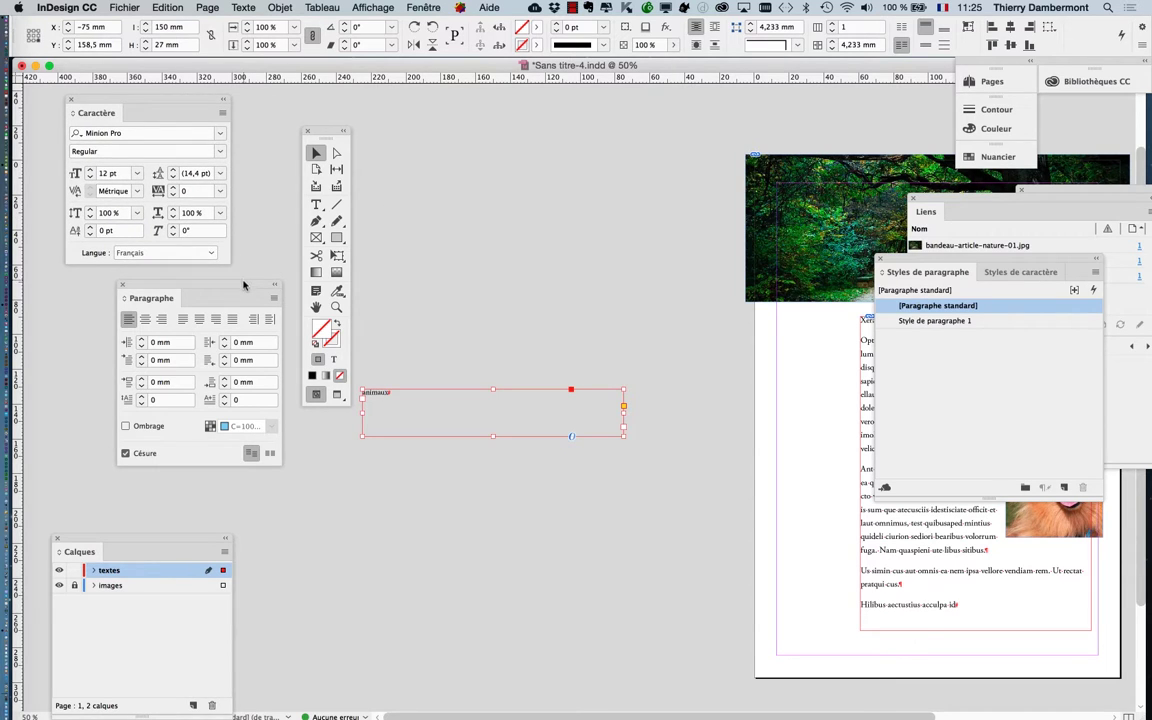
left_click_drag(210, 285, 147, 283)
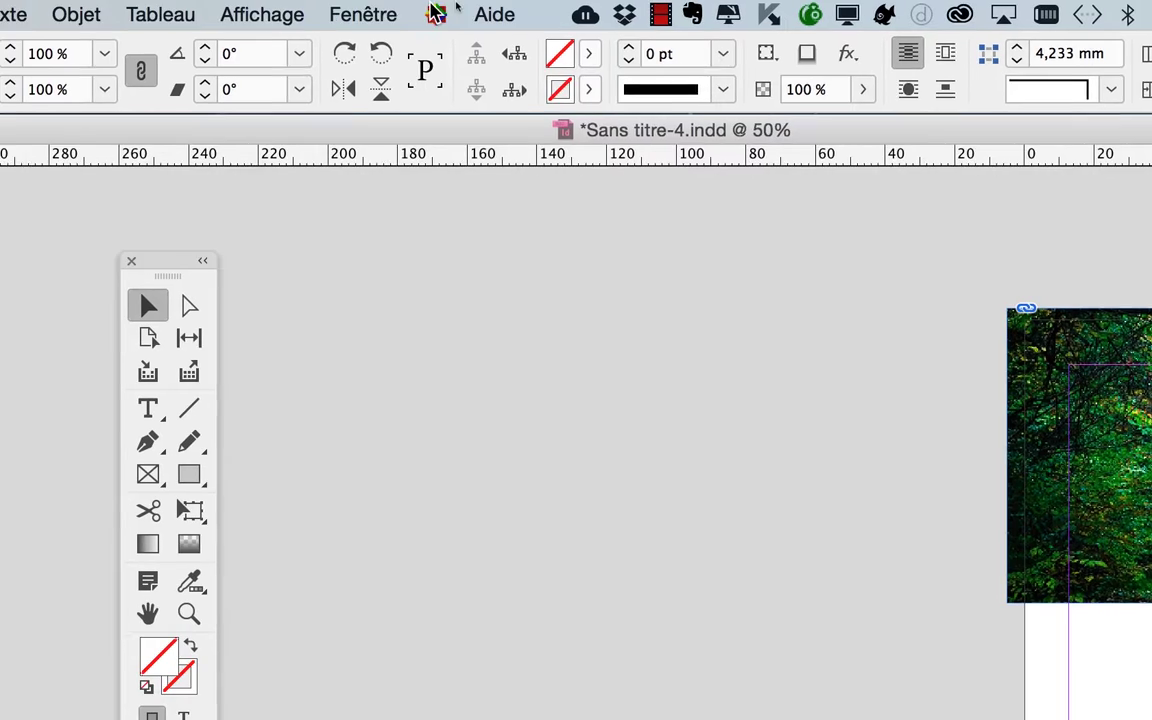
left_click(410, 12)
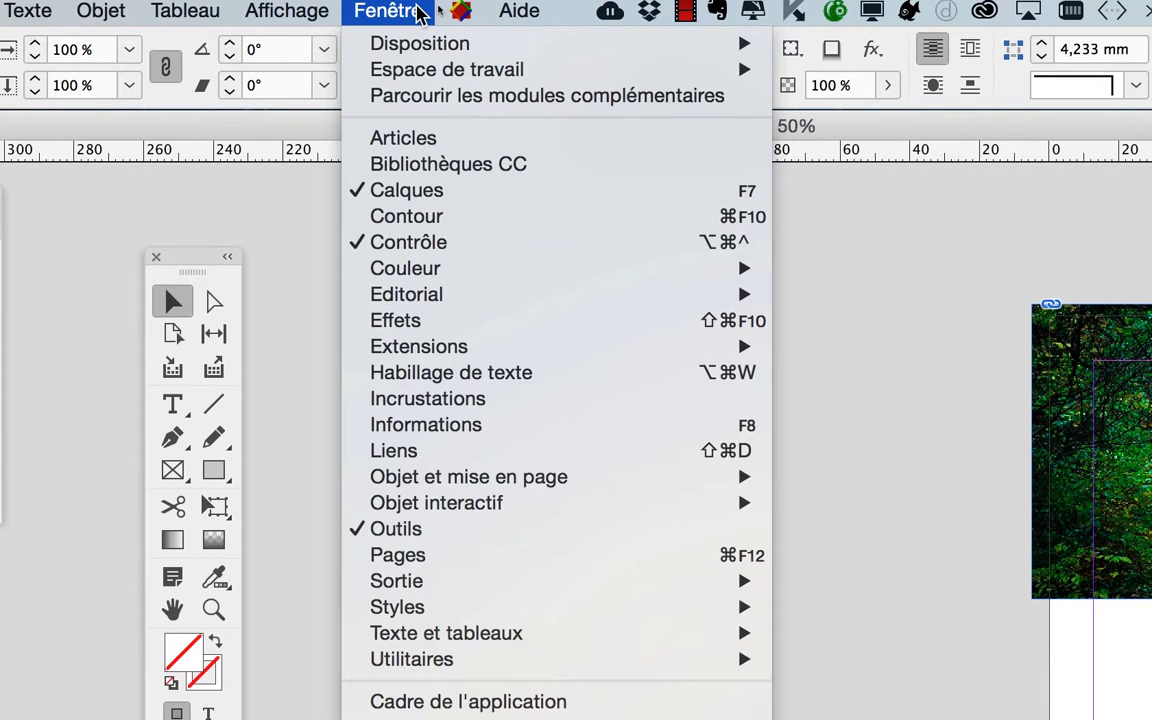
left_click(418, 12)
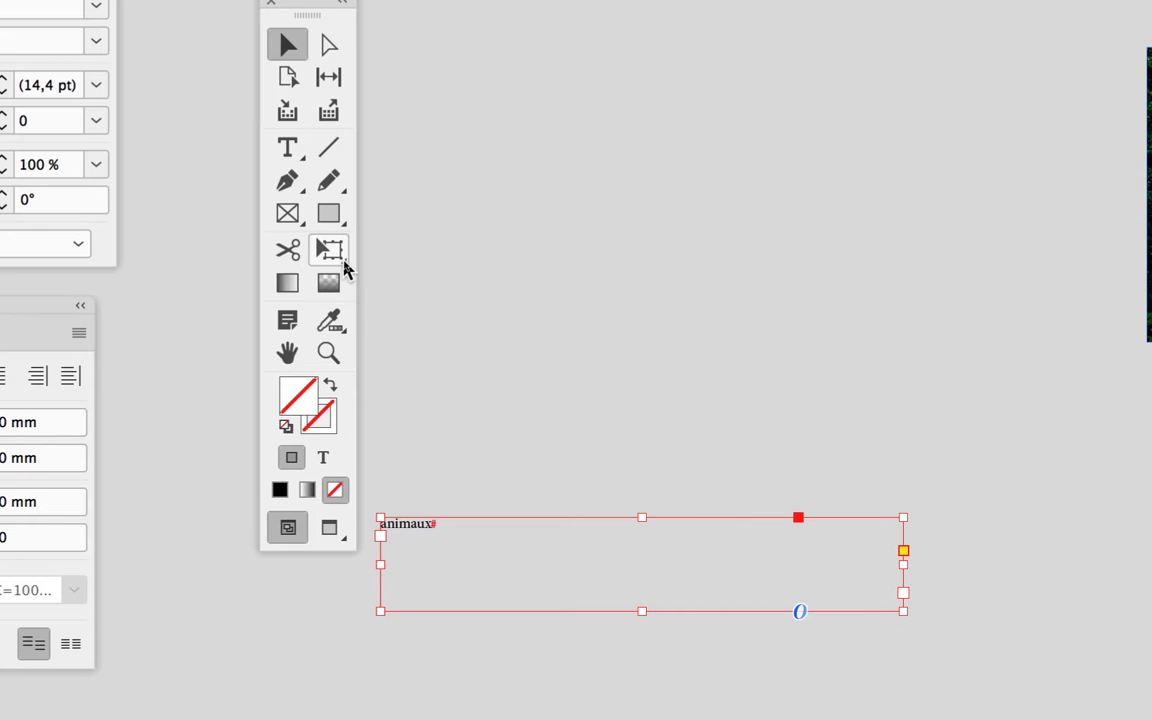
Move the toolbox clear of the "animaux" text frame and rotate the frame 90° counterclockwise with the Free Transform tool.
left_click(339, 258)
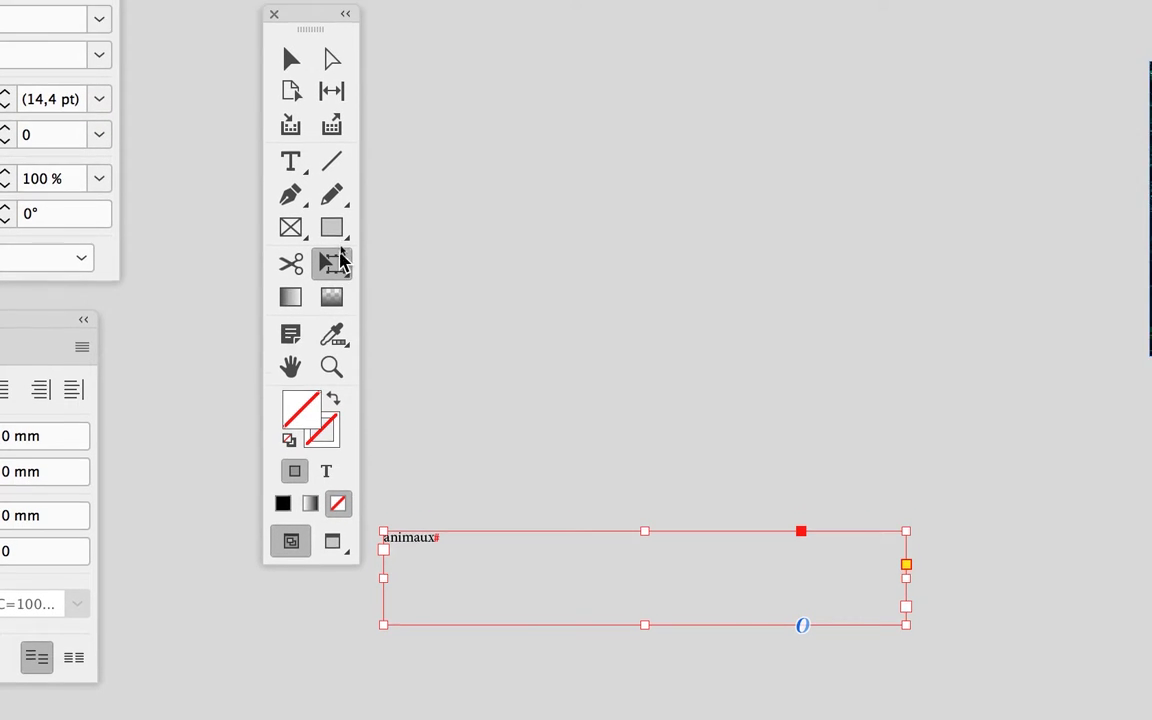
left_click_drag(323, 175, 173, 153)
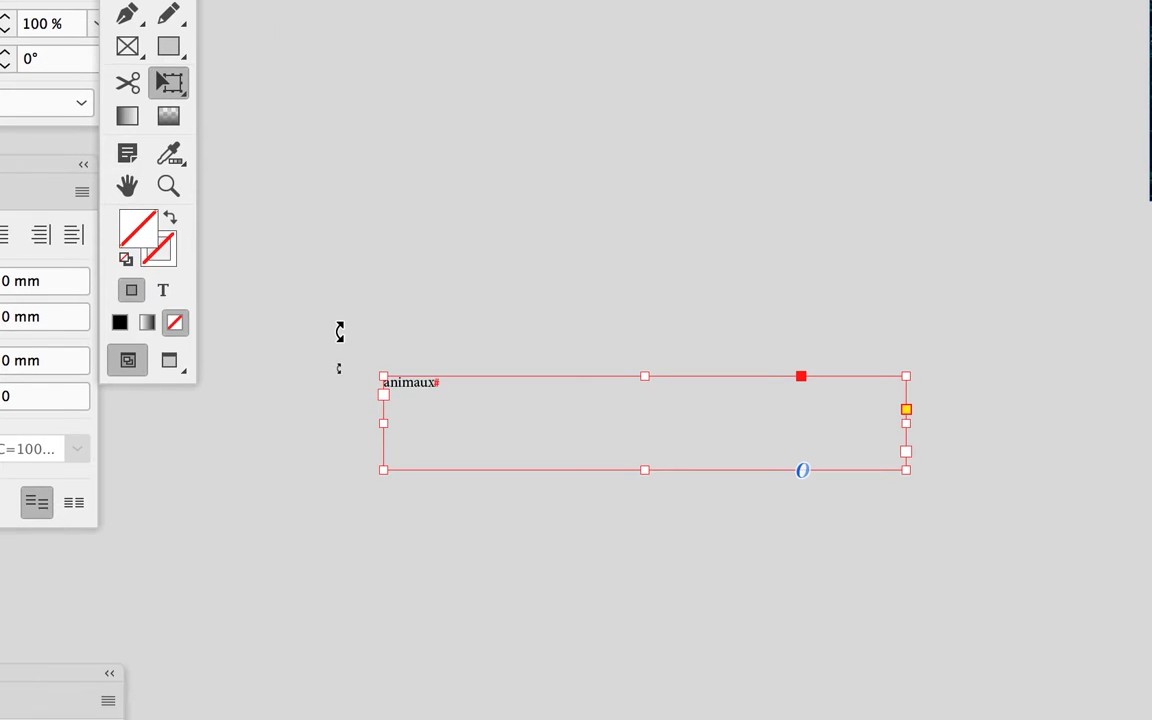
left_click_drag(340, 331, 345, 414)
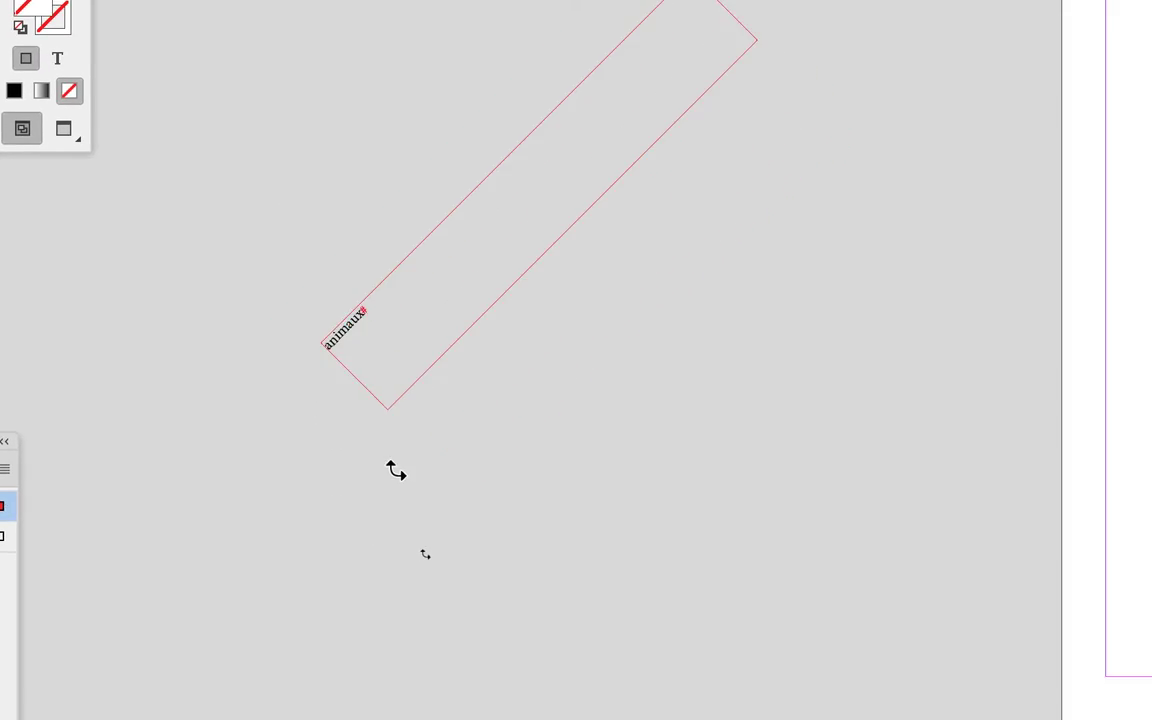
left_click_drag(396, 470, 503, 719)
left_click_drag(388, 499, 411, 501)
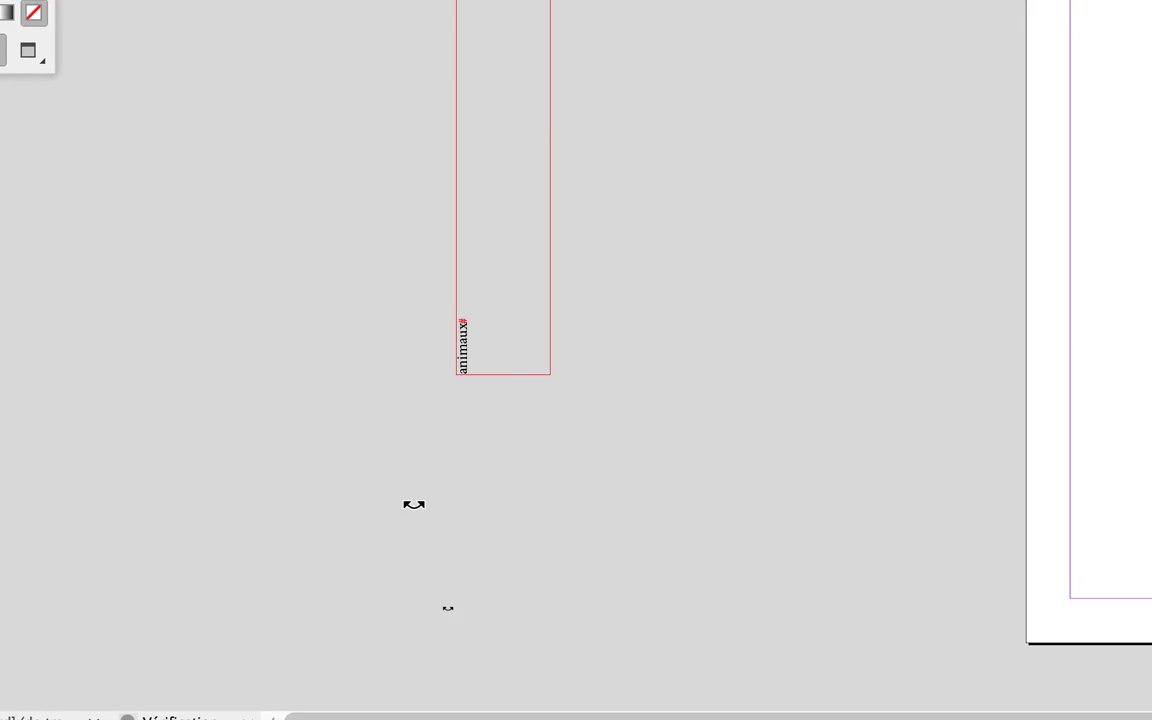